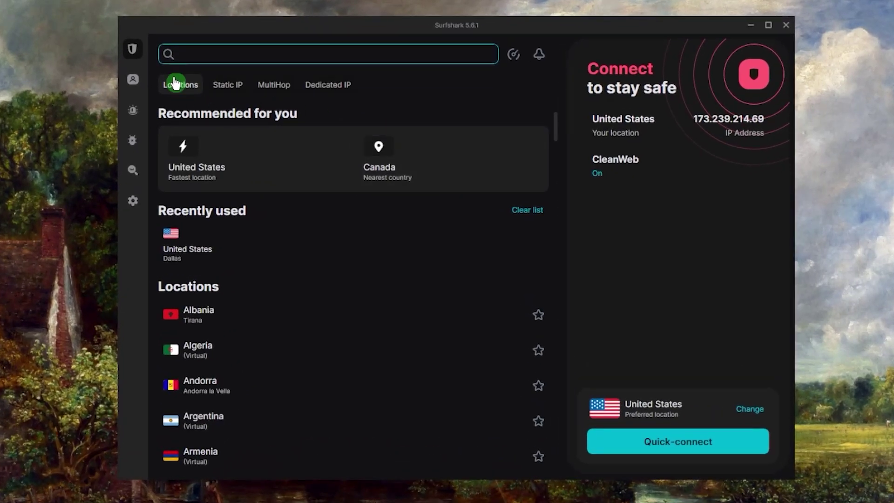
Run the location speed test and scroll the latencies, e.g. Albania 74 ms, Argentina 226 ms.
mouse_move(186, 109)
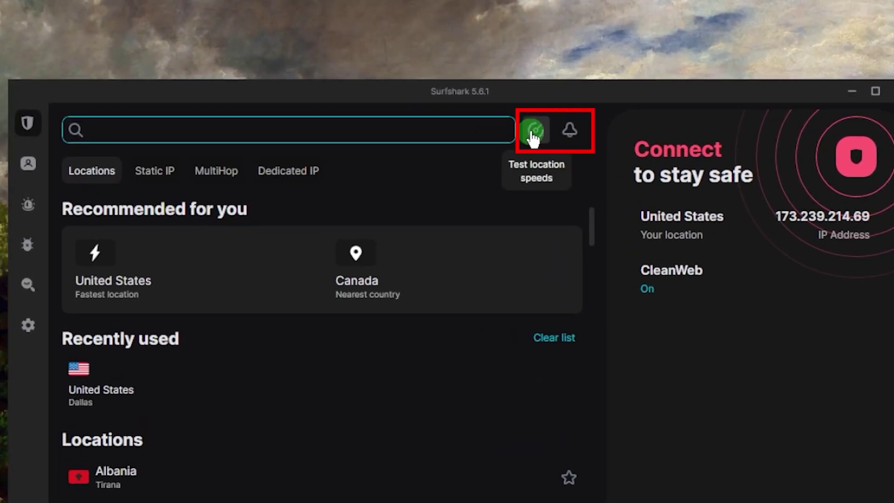
click(532, 137)
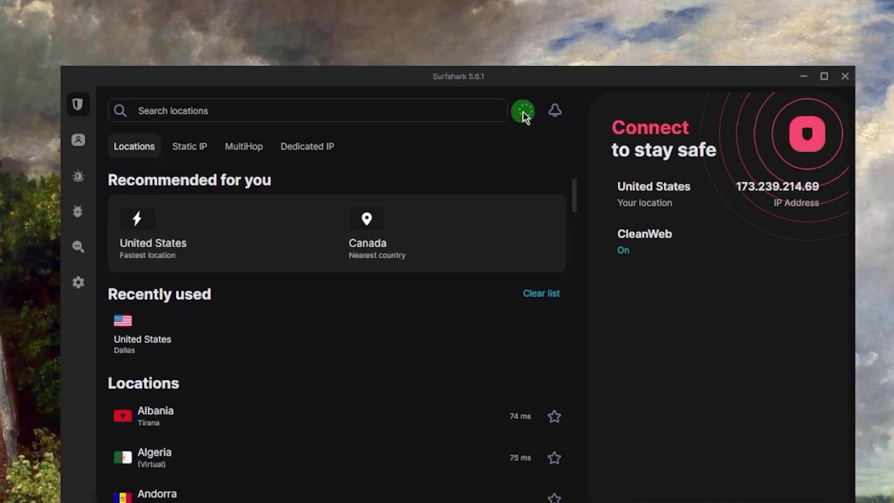
scroll(478, 467, down, 2)
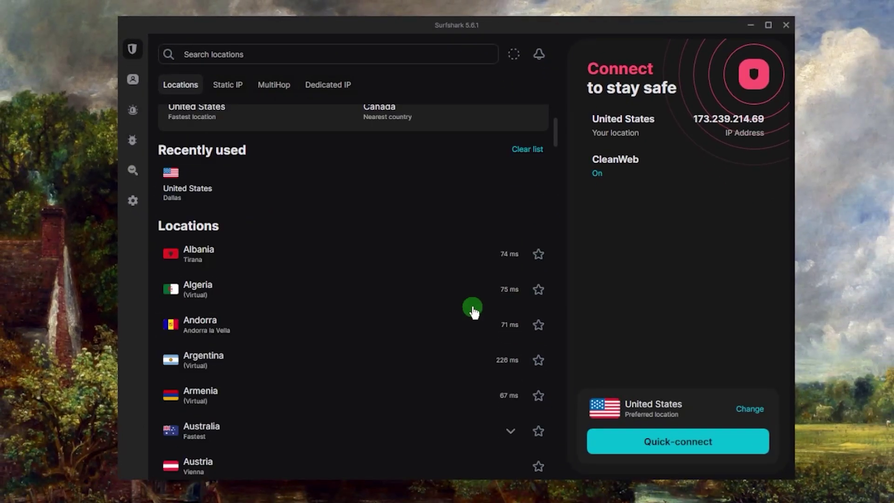
scroll(467, 316, down, 2)
scroll(448, 317, up, 3)
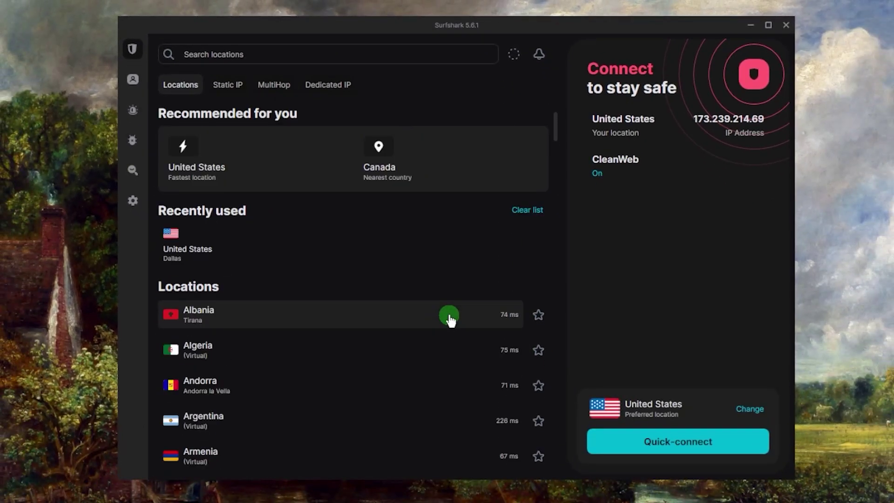
scroll(445, 329, down, 2)
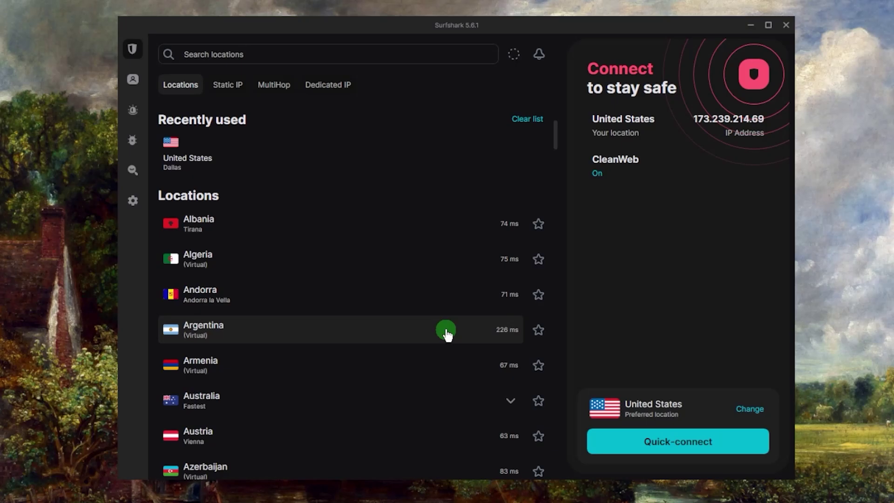
scroll(446, 335, down, 5)
scroll(446, 337, up, 6)
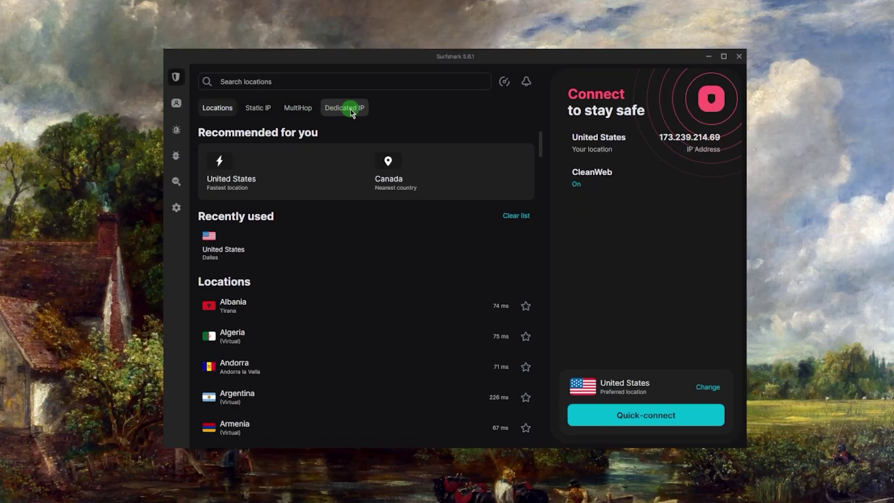
click(350, 108)
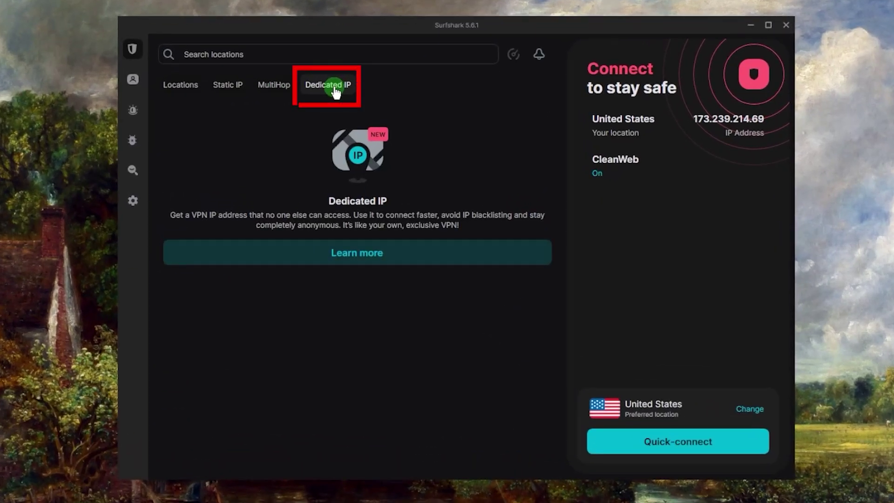
click(273, 84)
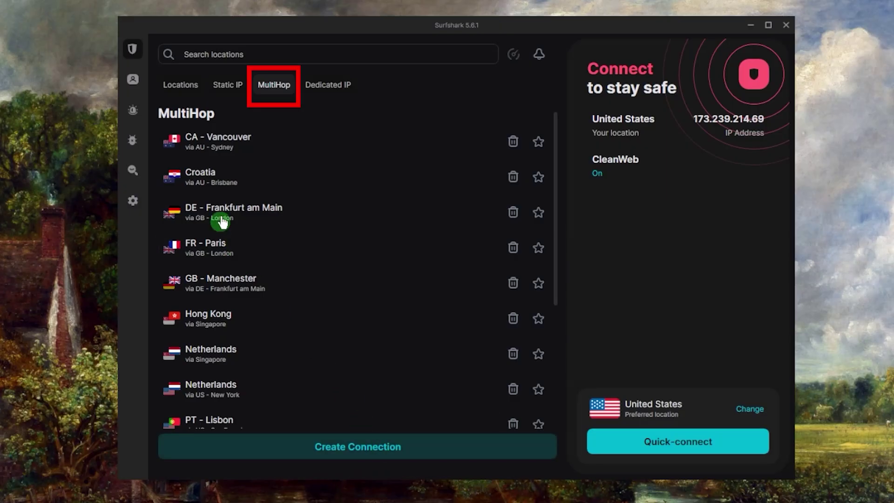
click(221, 86)
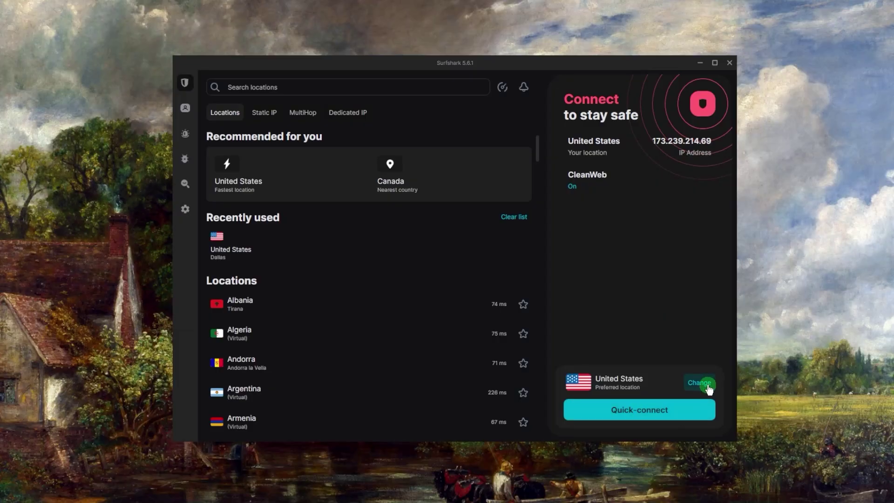
Set Australia as the preferred quick-connect location.
click(711, 388)
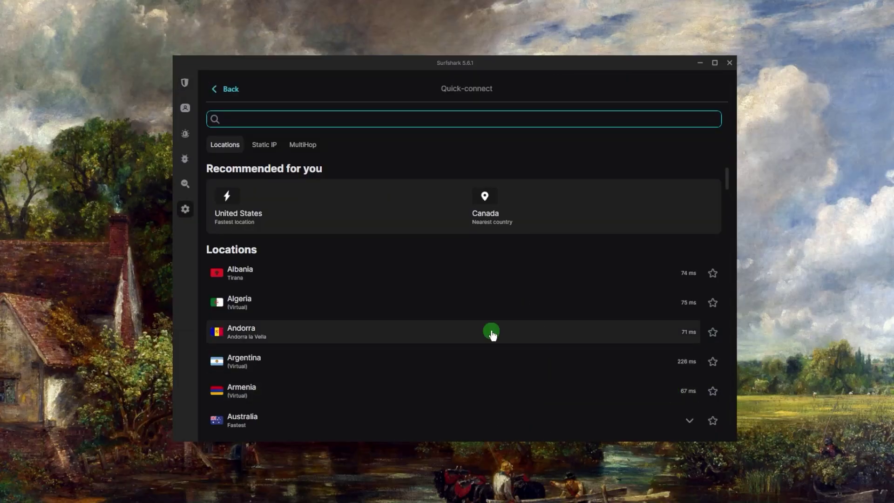
scroll(262, 369, down, 3)
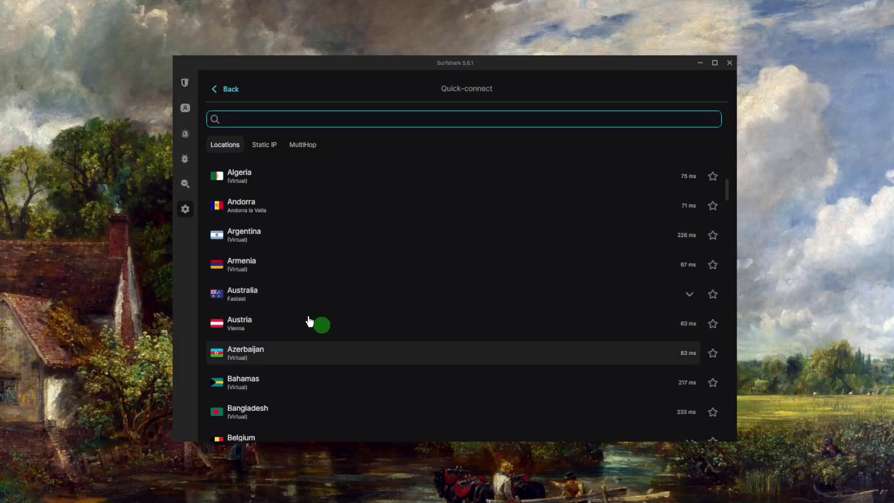
click(240, 302)
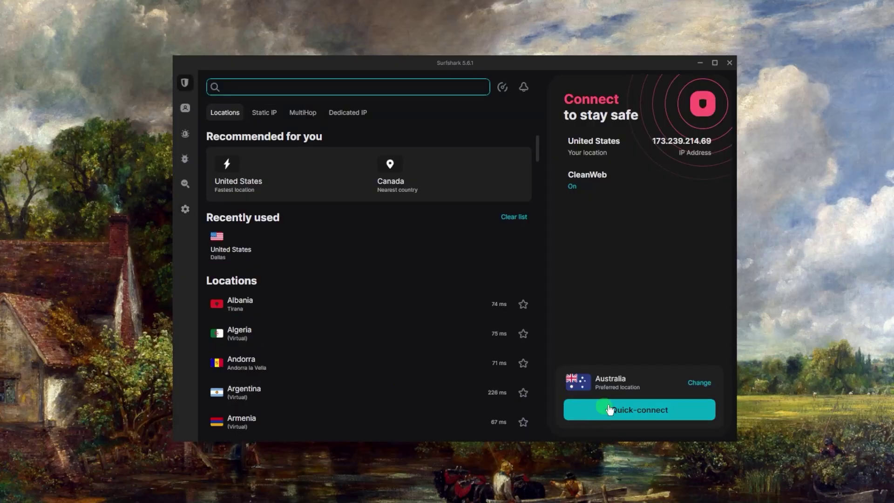
Change the quick-connect location to Chicago in the United States.
click(703, 394)
scroll(367, 319, down, 10)
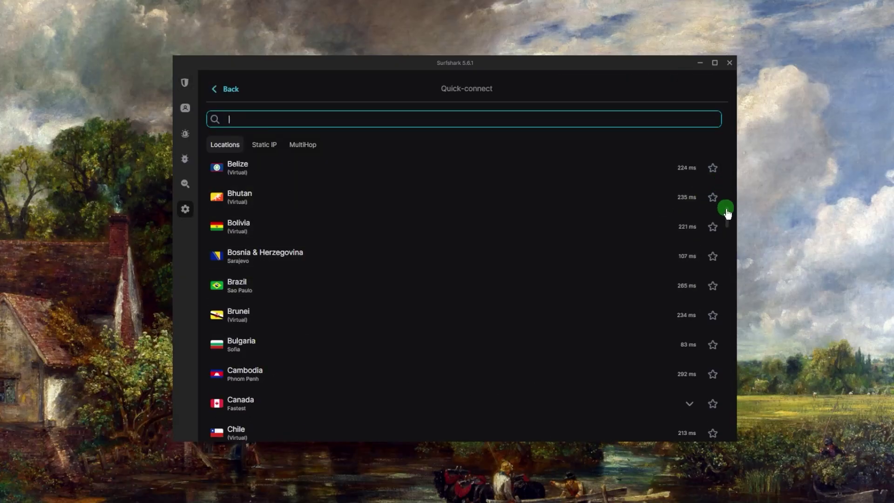
drag(727, 219, 727, 382)
scroll(323, 294, down, 3)
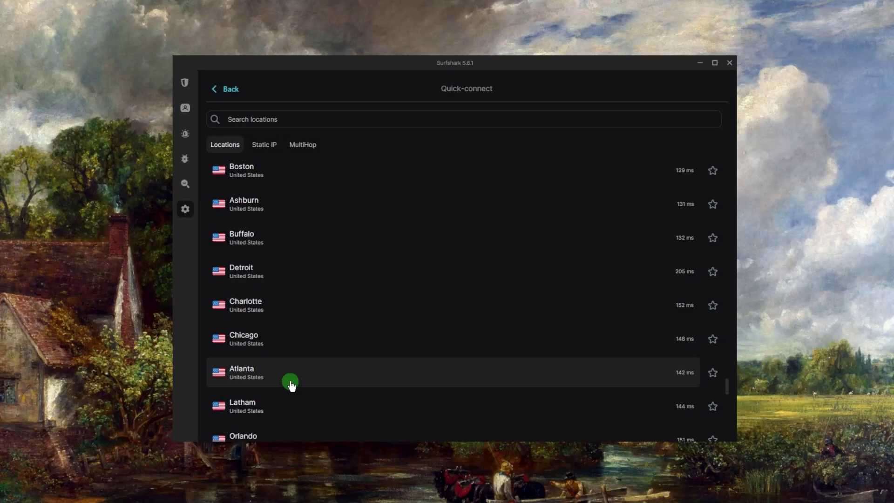
click(268, 328)
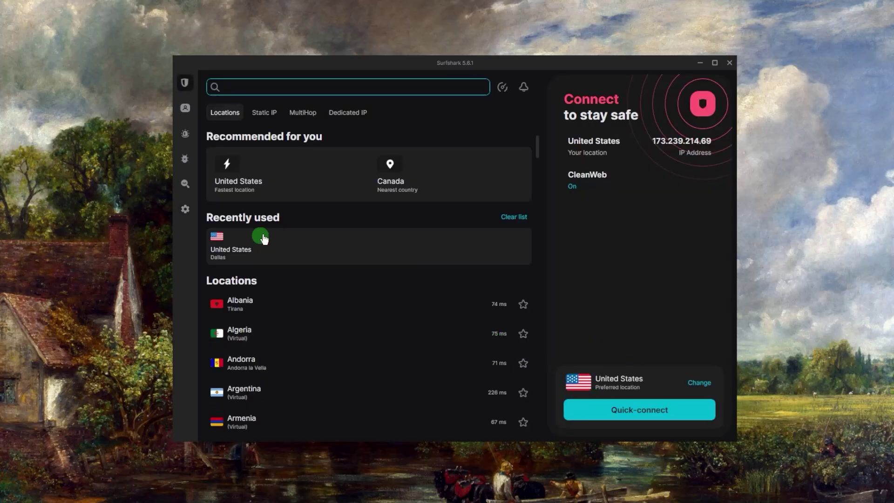
Go to the VPN settings page in the app's settings.
mouse_move(194, 173)
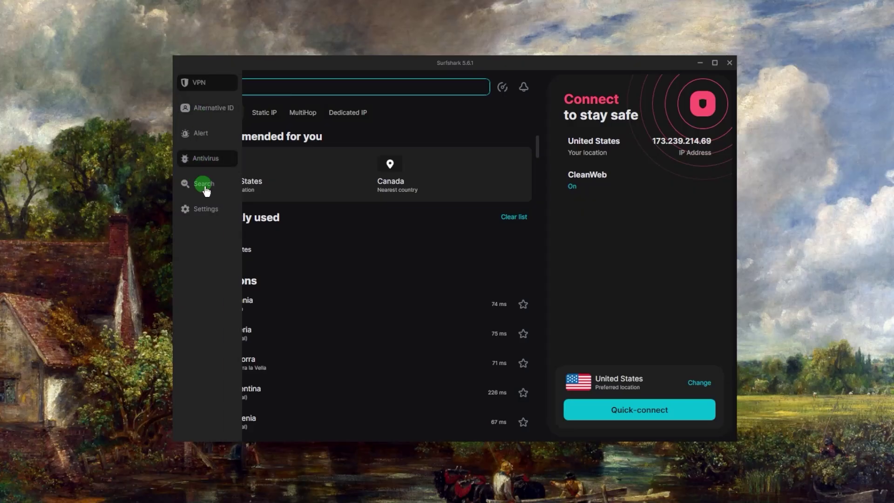
click(206, 209)
click(279, 97)
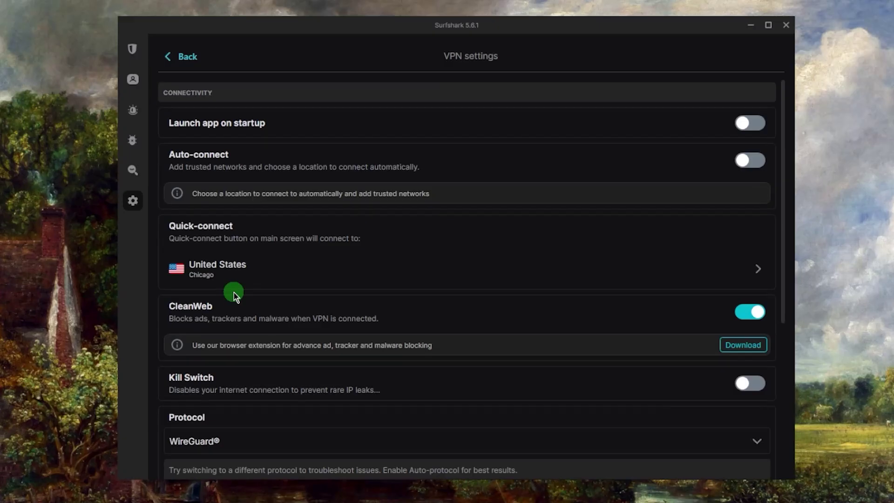
scroll(247, 298, down, 3)
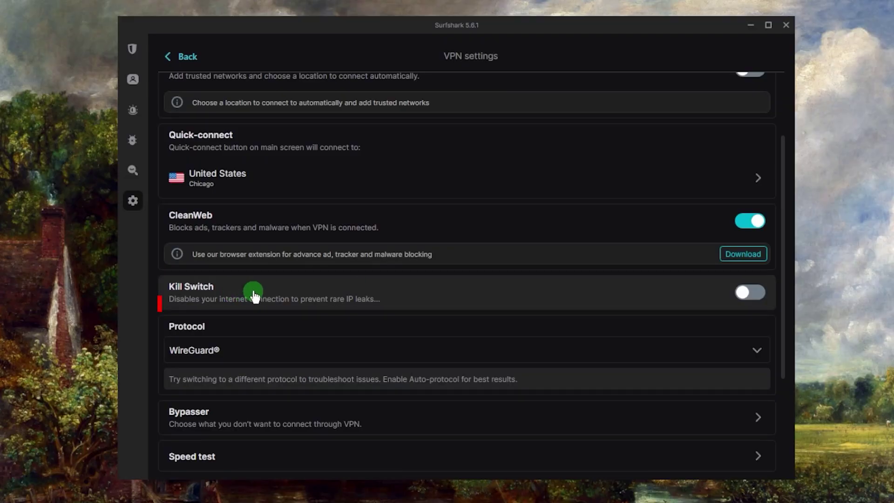
click(737, 235)
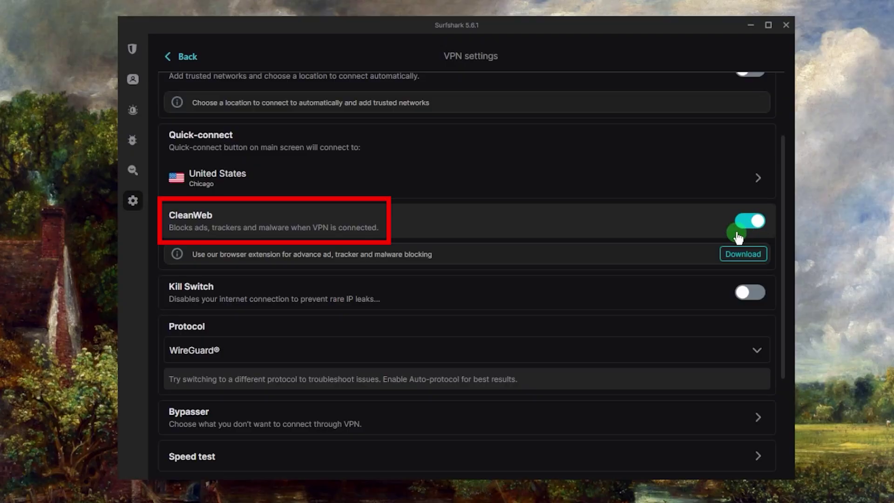
Try enabling Kill Switch, then dismiss the warning so it stays off.
scroll(337, 462, down, 1)
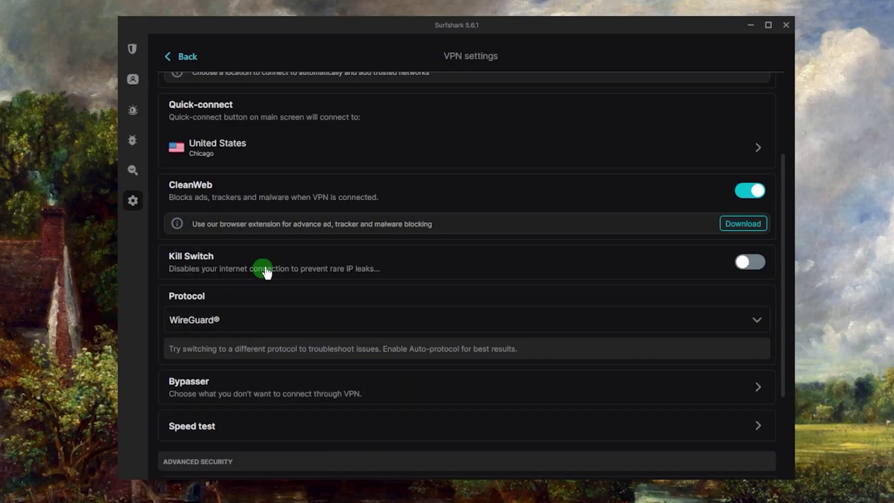
click(310, 274)
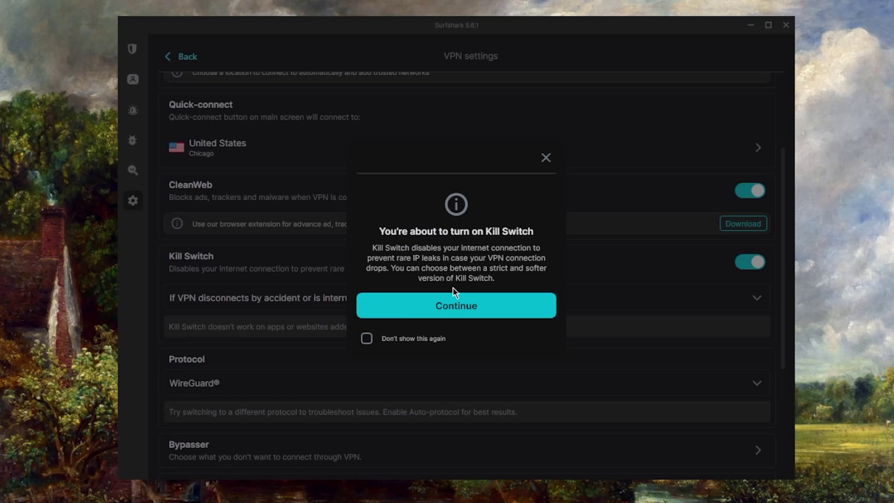
click(546, 159)
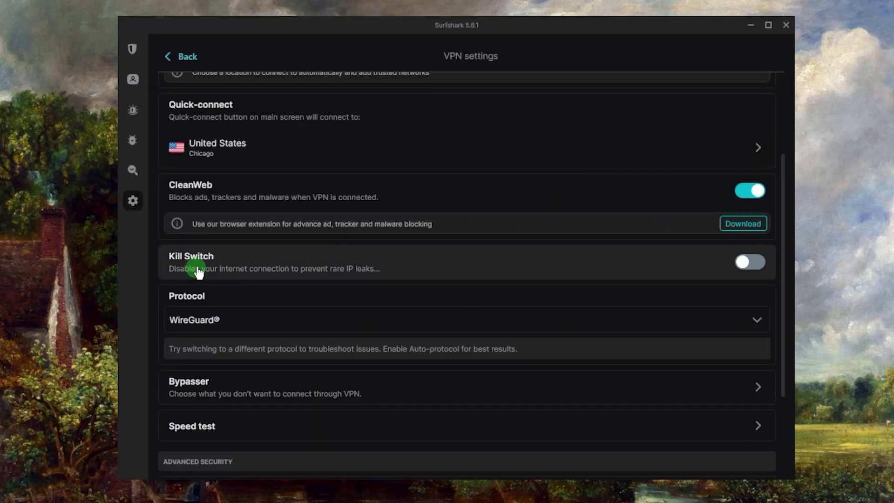
Change the VPN protocol from WireGuard to Automatic.
scroll(230, 265, down, 1)
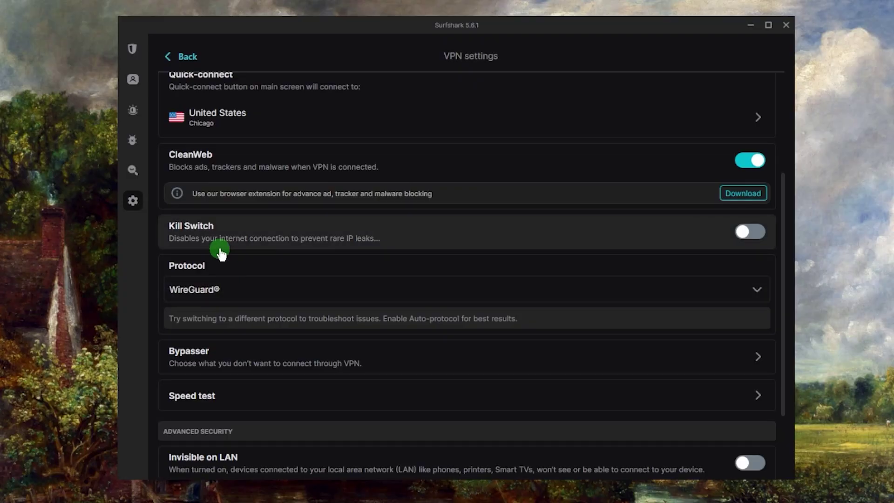
scroll(260, 254, down, 1)
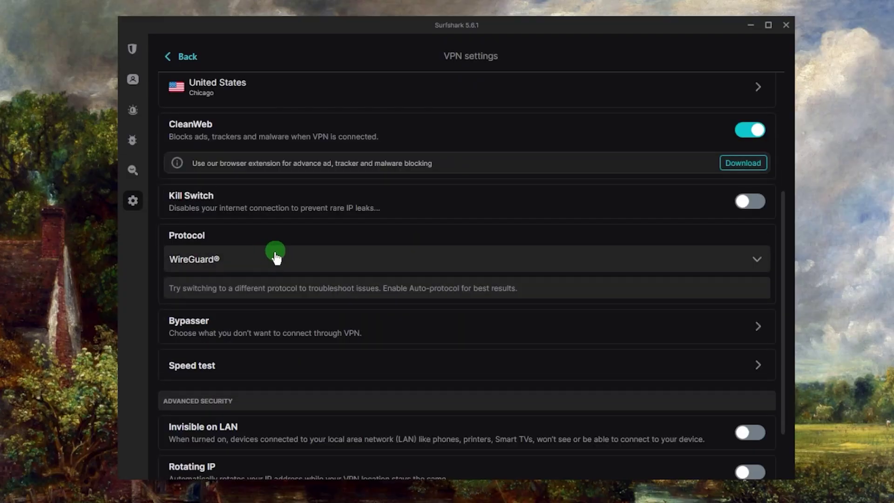
click(273, 259)
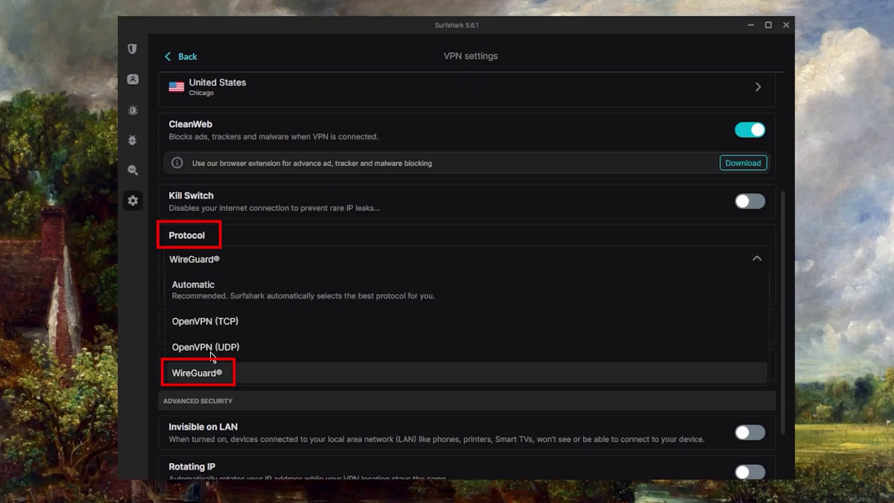
click(214, 284)
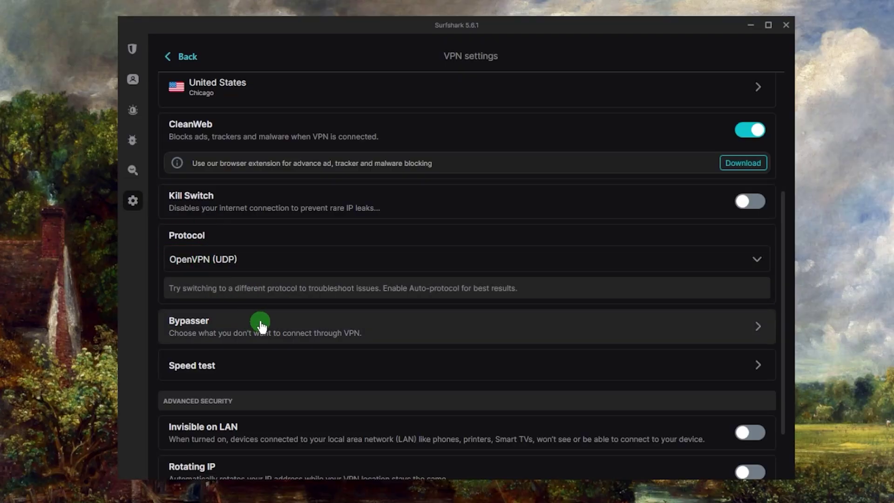
In Bypasser, turn on Route via VPN for chosen apps and glance at the app list.
click(260, 325)
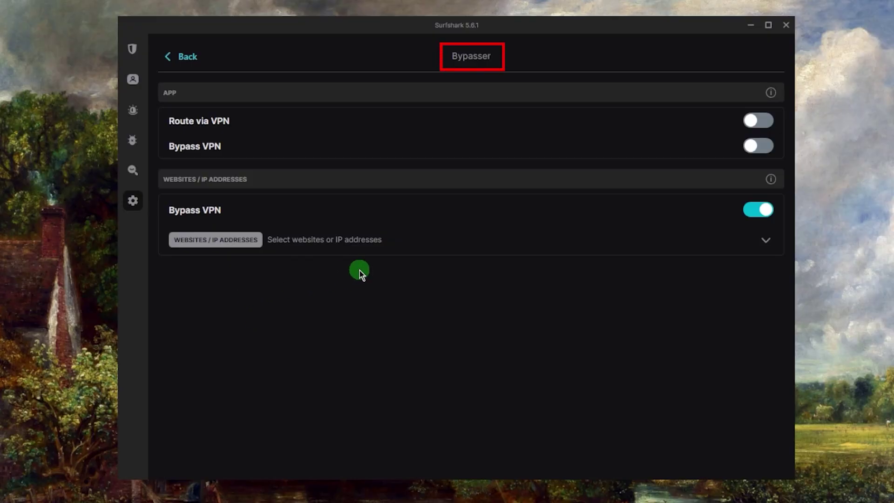
click(753, 122)
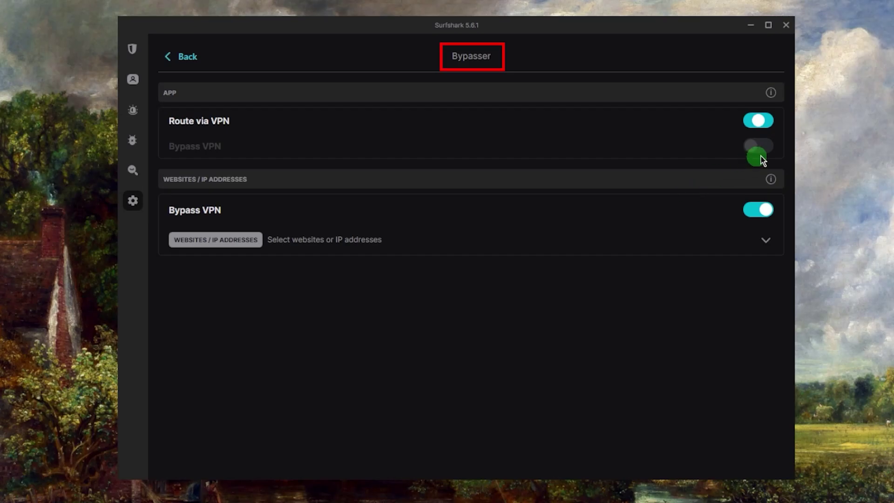
click(224, 175)
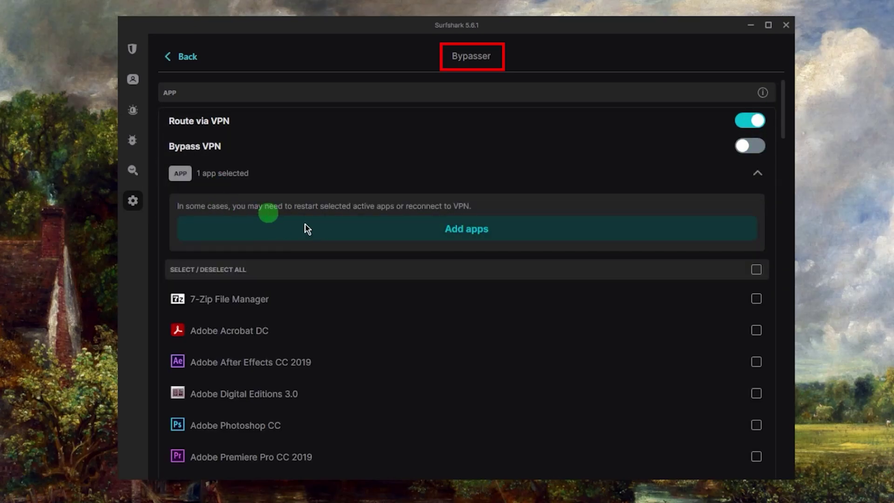
click(177, 174)
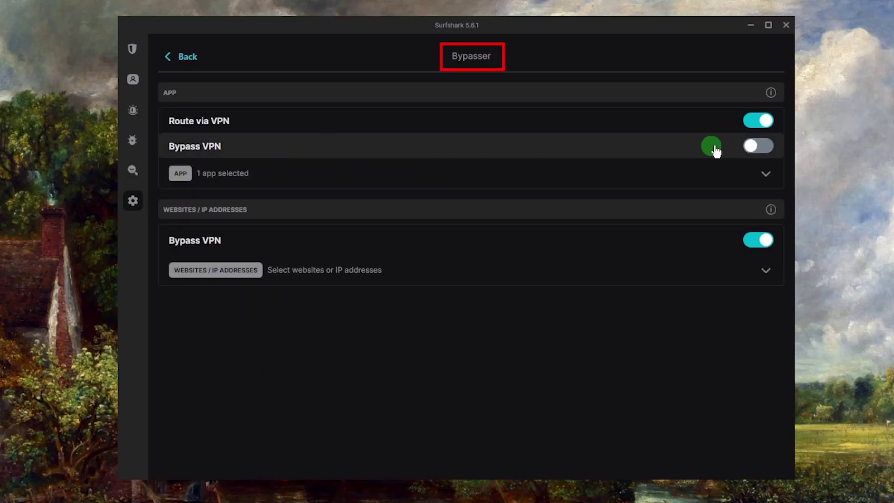
Switch to Bypass VPN for apps, review the app list, then turn app bypassing off.
click(758, 148)
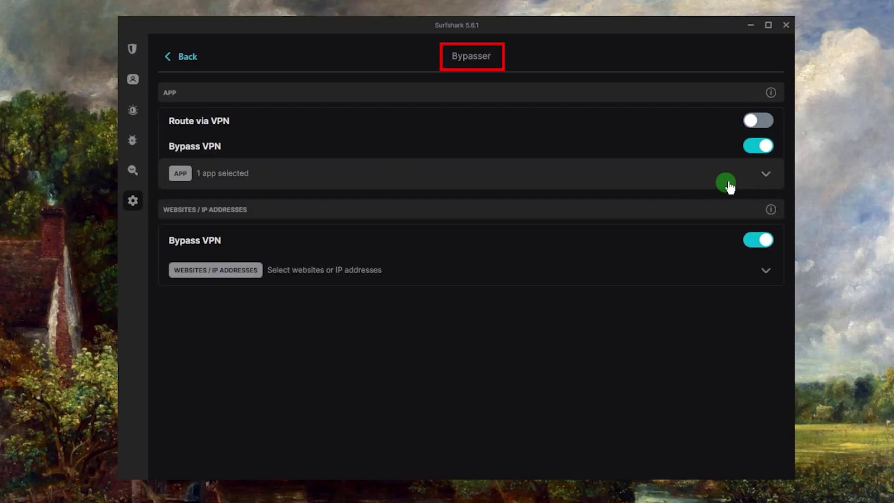
click(759, 175)
scroll(309, 393, down, 3)
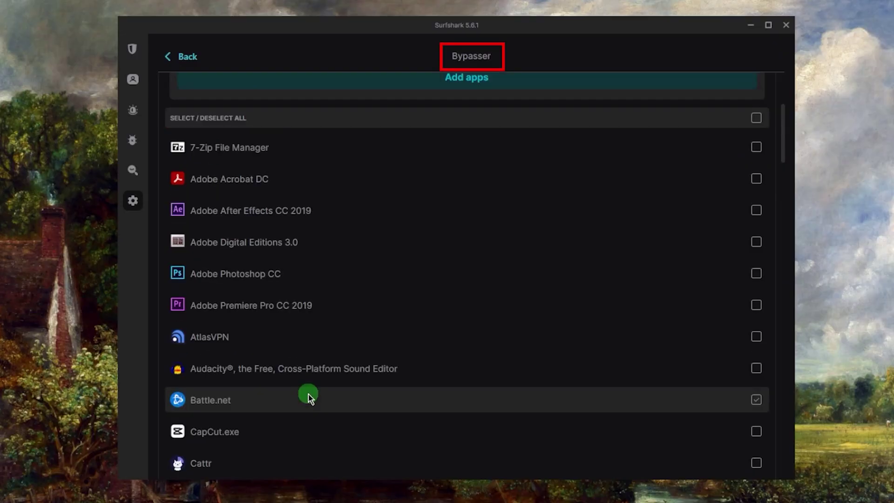
scroll(308, 393, up, 3)
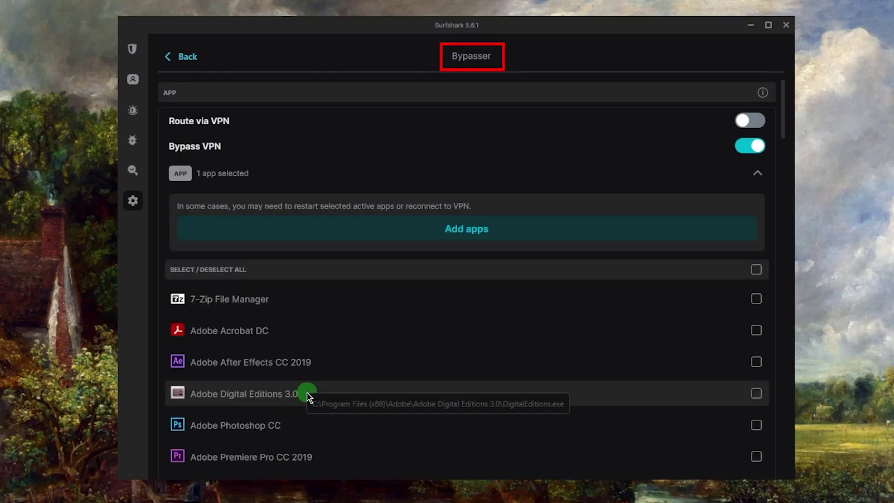
click(752, 146)
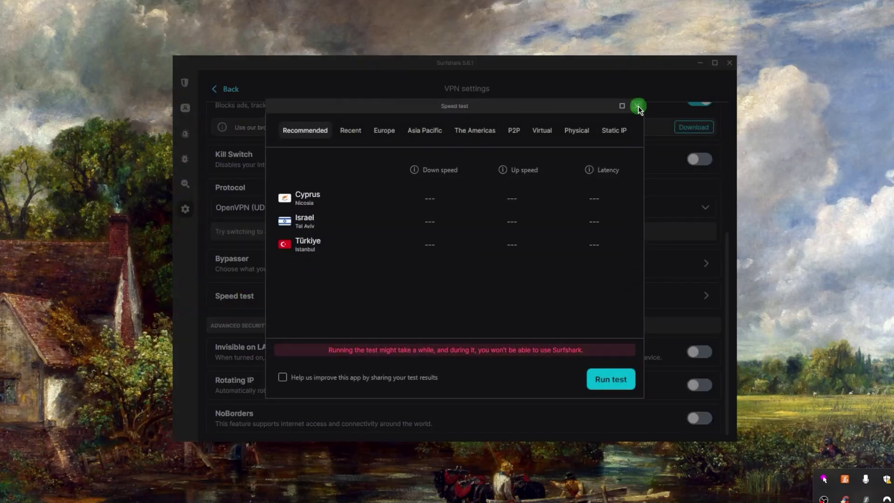
View the speed test's Europe servers, close it, and return to the main locations screen.
click(382, 131)
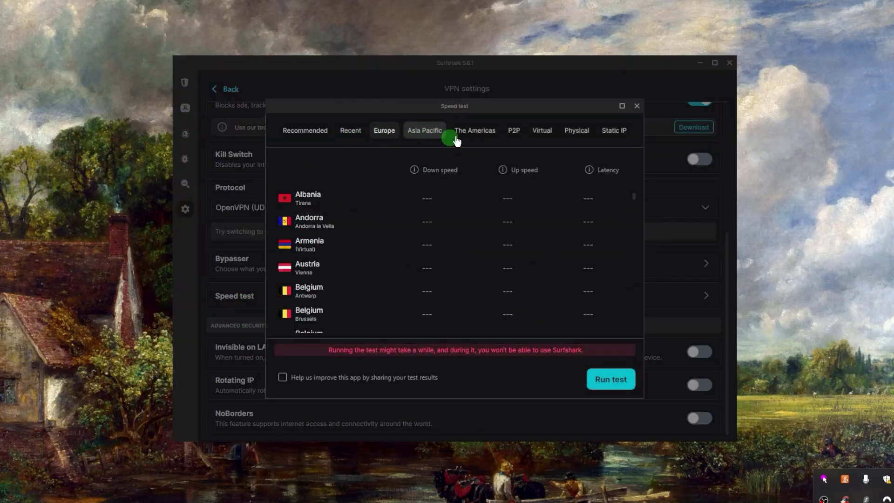
click(637, 106)
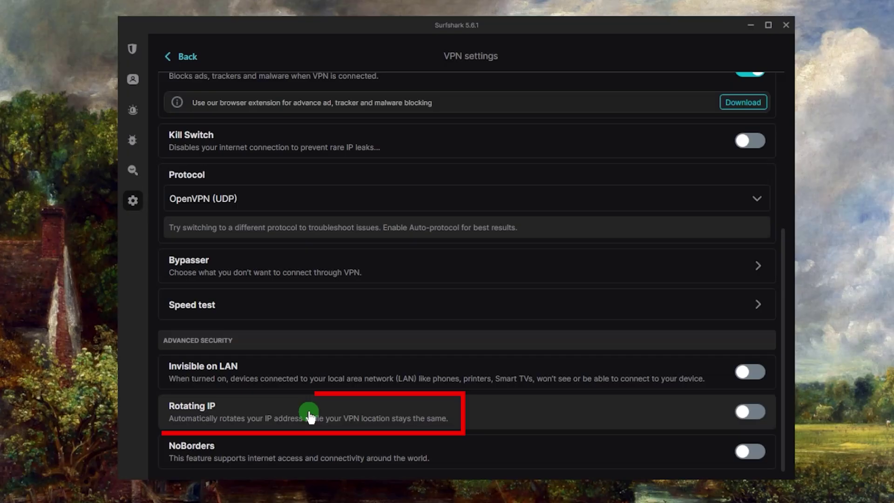
scroll(311, 416, up, 6)
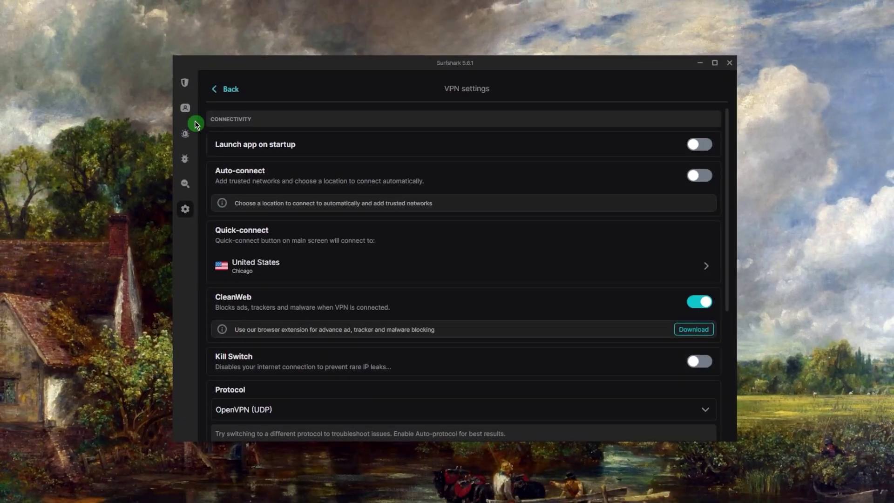
click(186, 83)
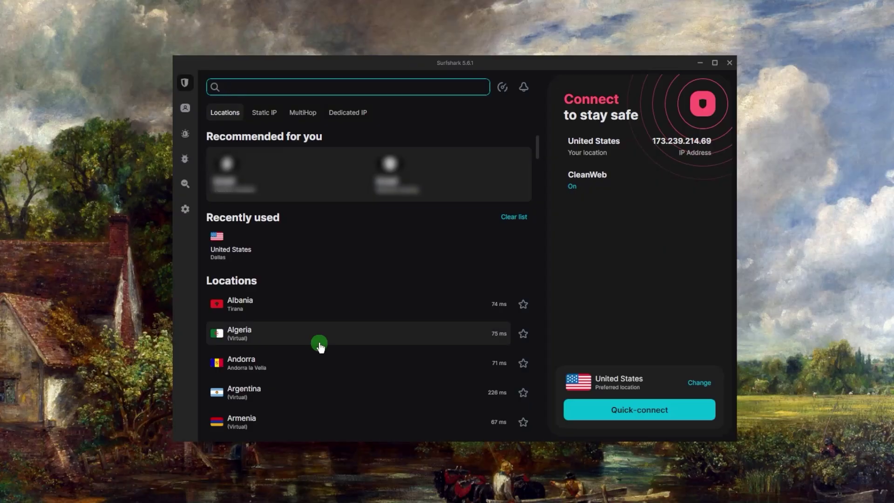
Connect to the France (Marseille) server from the Locations list.
scroll(319, 345, down, 4)
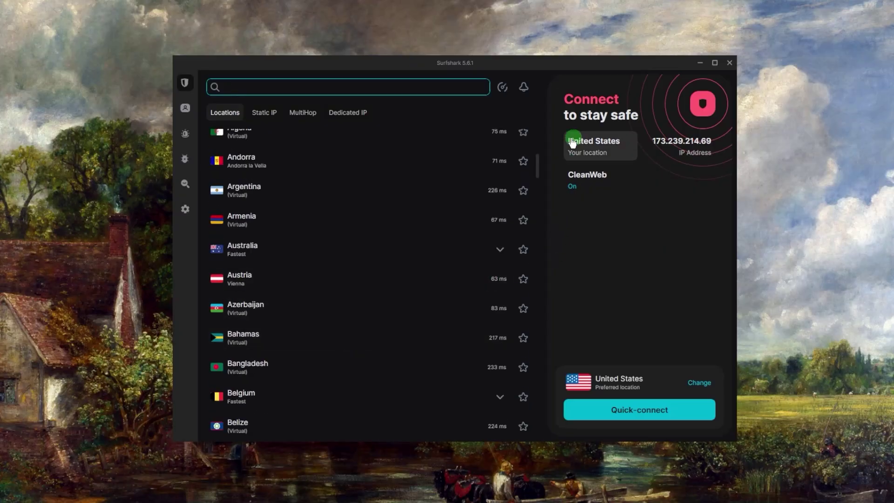
drag(534, 160, 523, 239)
click(241, 277)
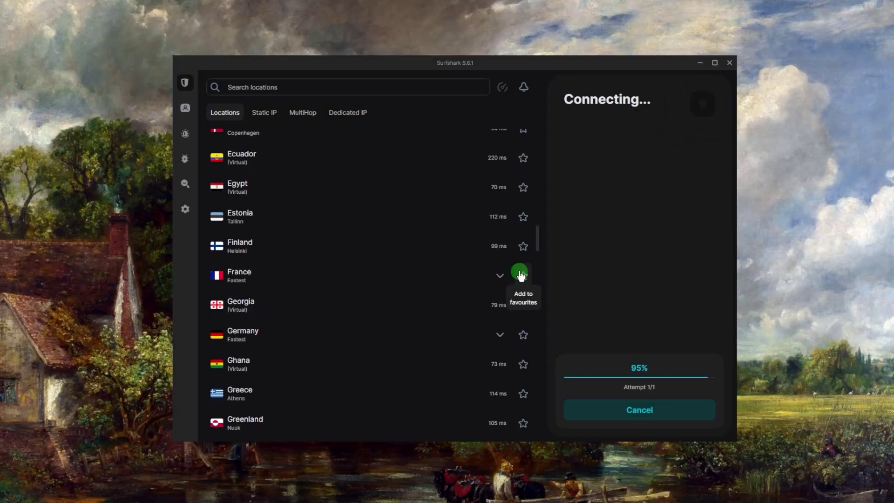
Search locations for 'panama', then clear the search and scroll the restored list.
click(257, 90)
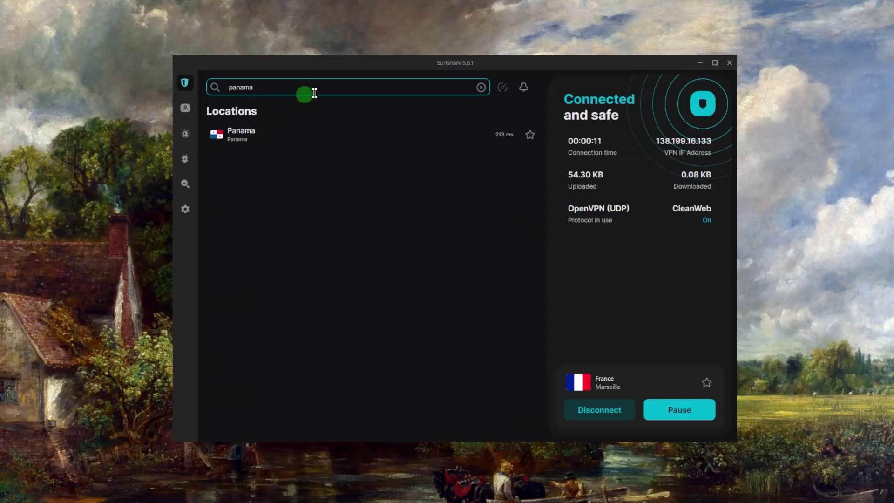
click(479, 88)
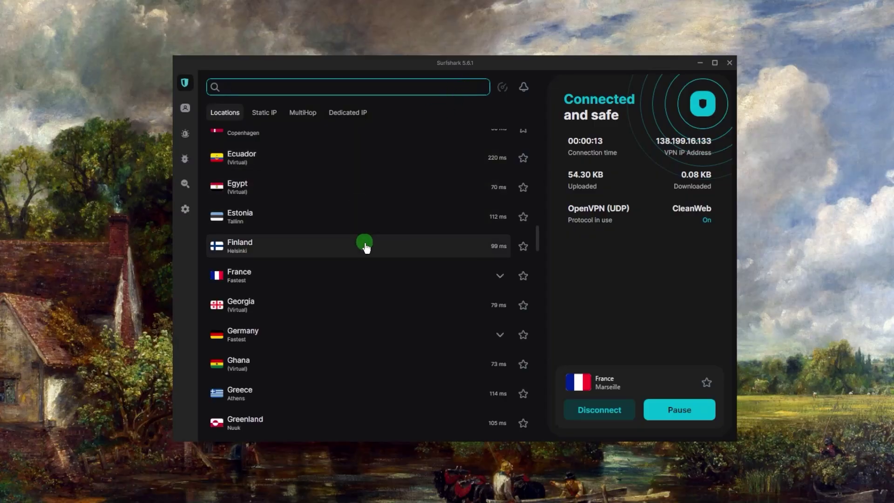
scroll(354, 370, down, 6)
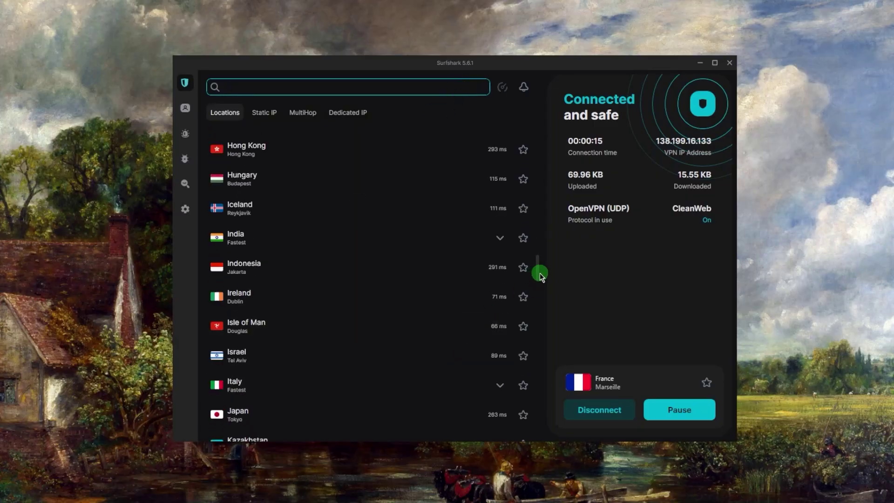
drag(540, 272, 542, 140)
scroll(310, 284, down, 5)
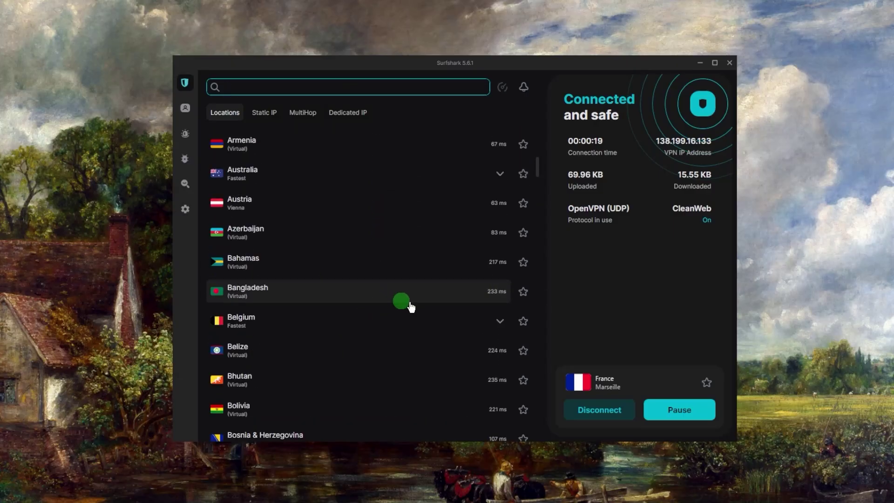
scroll(383, 373, down, 5)
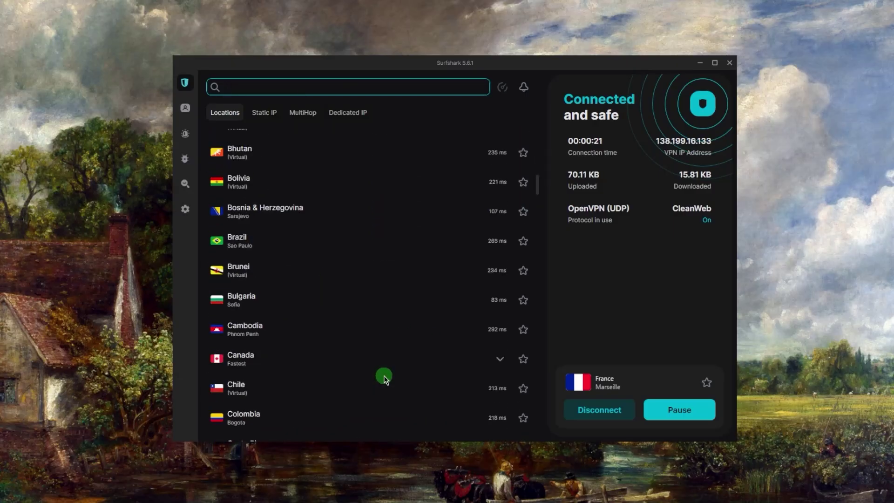
scroll(384, 376, down, 5)
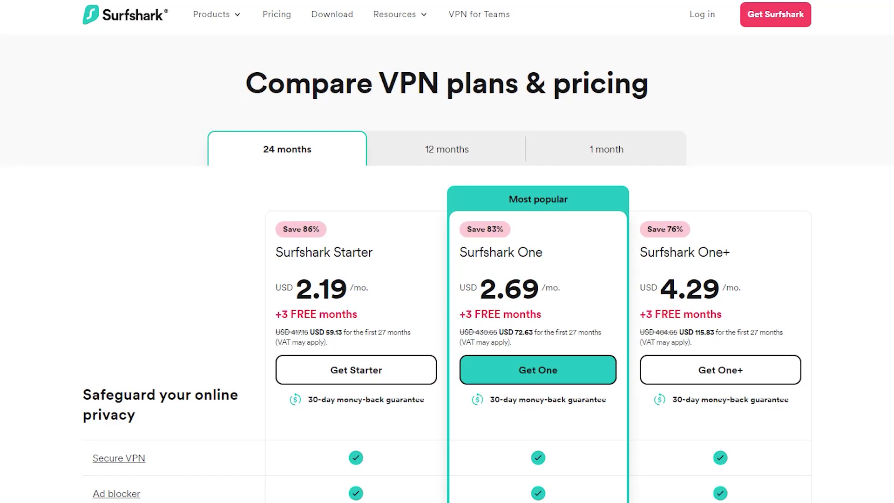